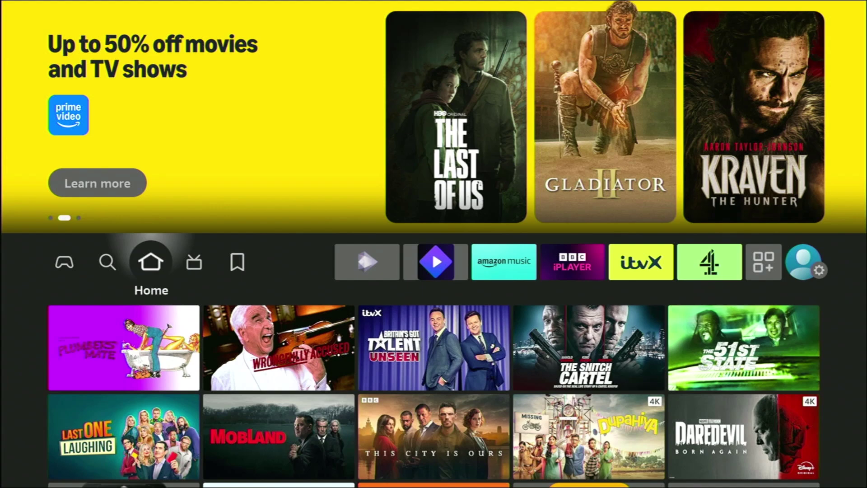
Step: Move along the Fire TV top menu to the profile icon to reveal the settings tiles
{"action": "key", "text": "Left"}
{"action": "key", "text": "Left"}
{"action": "key", "text": "Left"}
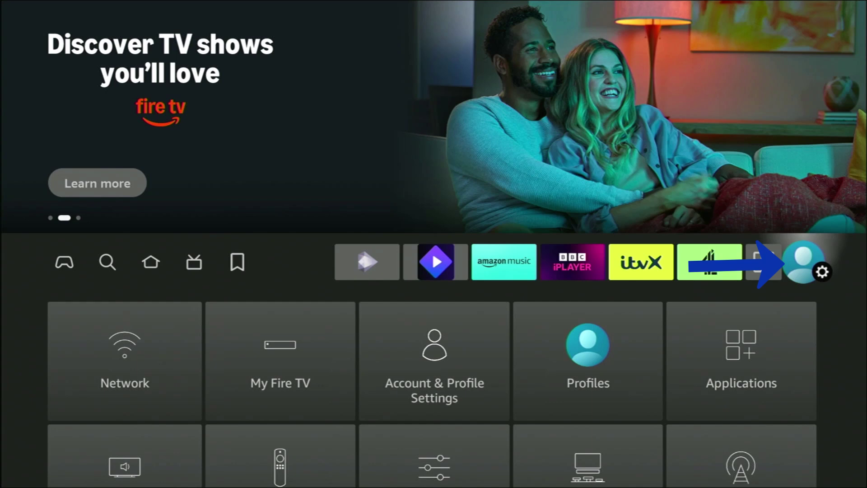
{"action": "key", "text": "Left"}
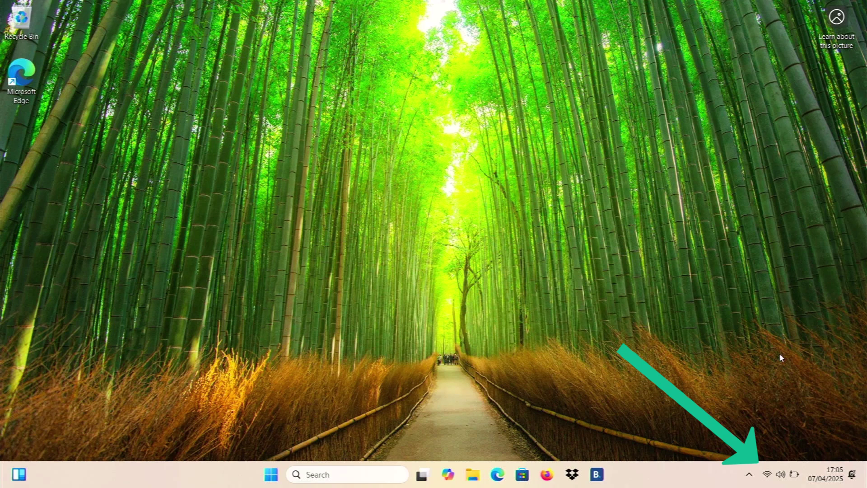
Step: Open Windows 11 Quick Settings from the taskbar tray to check the Wi-Fi connection
{"action": "left_click", "coordinate": [767, 474]}
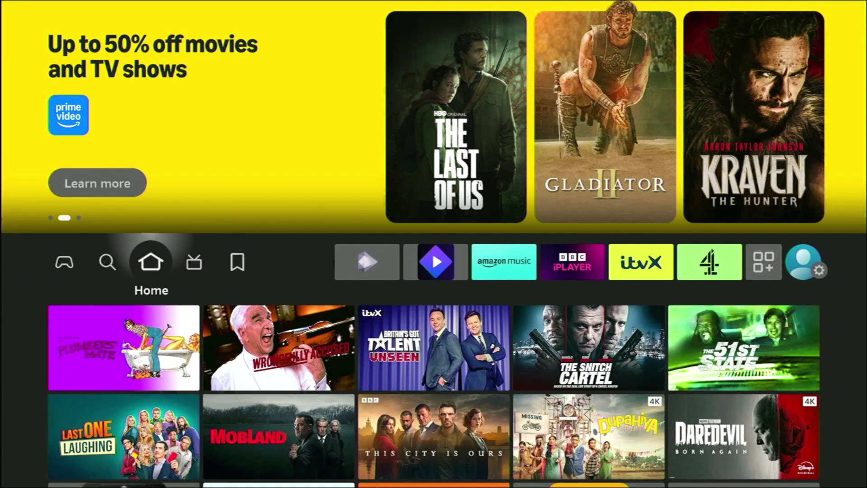
Step: Start Display Mirroring on the Fire TV from the quick-access dashboard
{"action": "key", "text": "Home"}
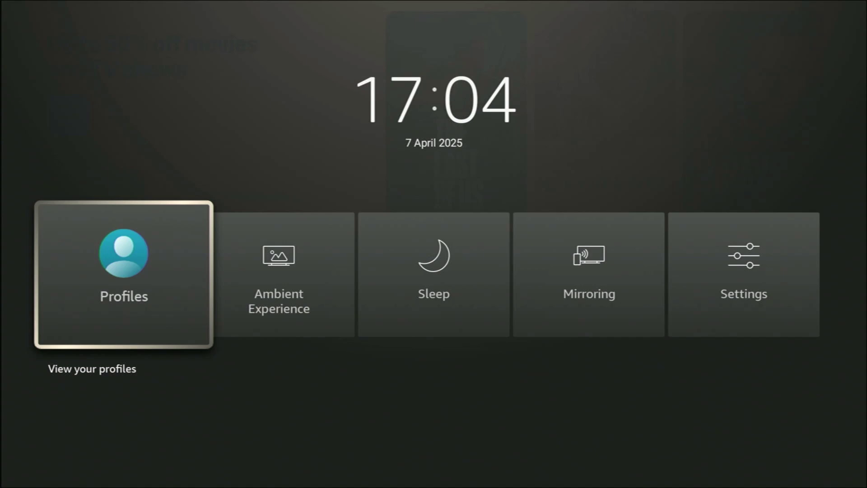
{"action": "key", "text": "Right"}
{"action": "key", "text": "Right"}
{"action": "key", "text": "Right"}
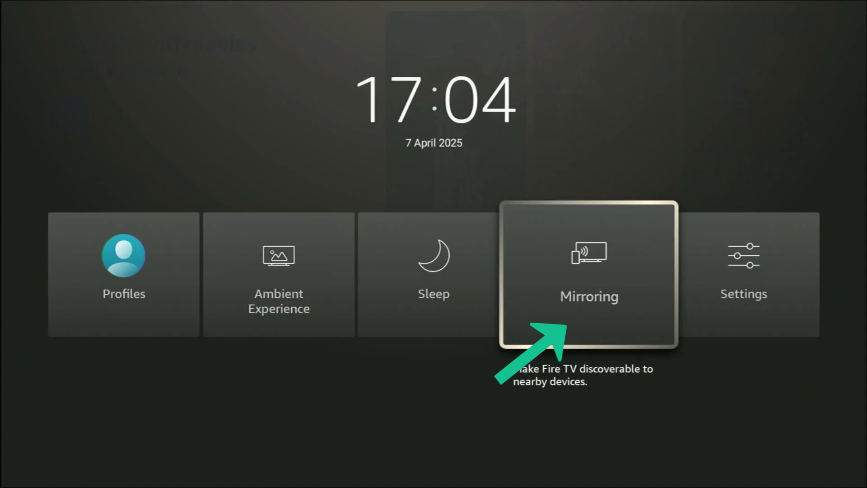
{"action": "key", "text": "Return"}
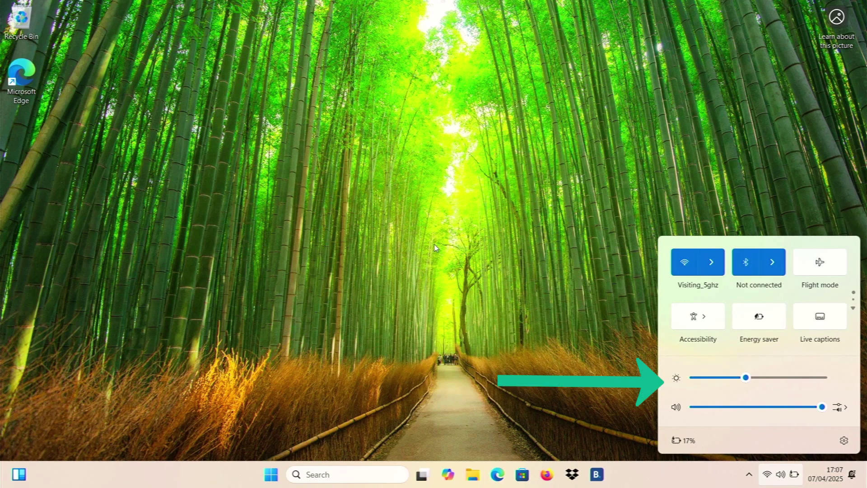
Step: Reopen Quick Settings and page down to the tiles with the Cast and Project options
{"action": "left_click", "coordinate": [265, 170]}
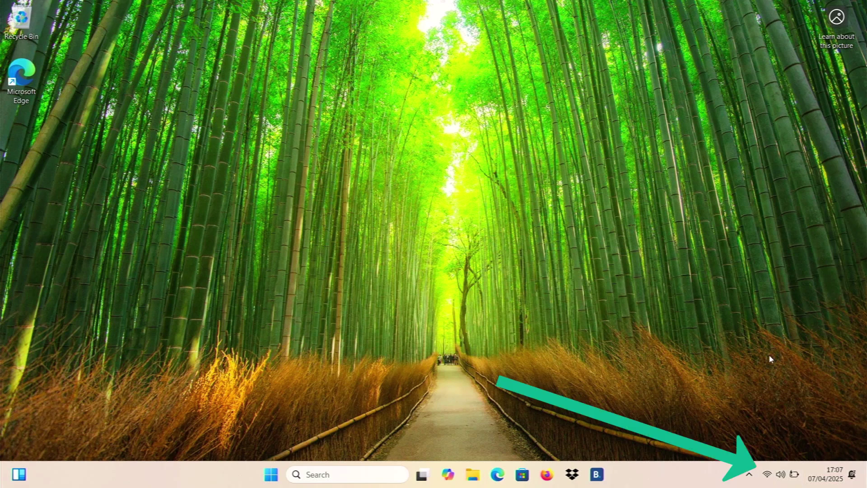
{"action": "left_click", "coordinate": [767, 472]}
{"action": "left_click", "coordinate": [767, 475]}
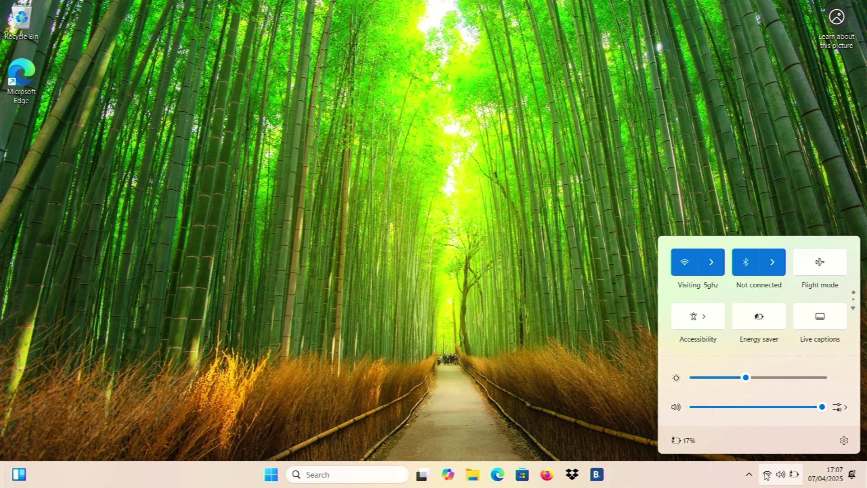
{"action": "left_click", "coordinate": [854, 305]}
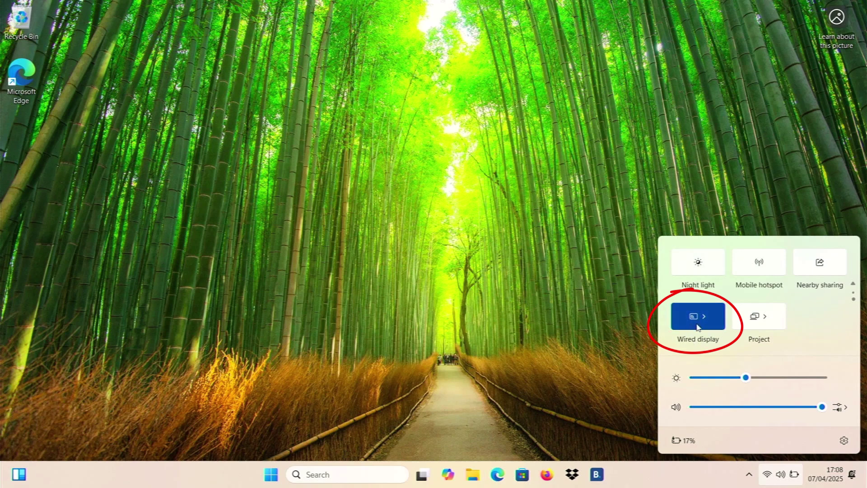
Step: Cast to the Fire TV from the Cast tile's Available displays list, duplicating the screen
{"action": "left_click", "coordinate": [696, 326]}
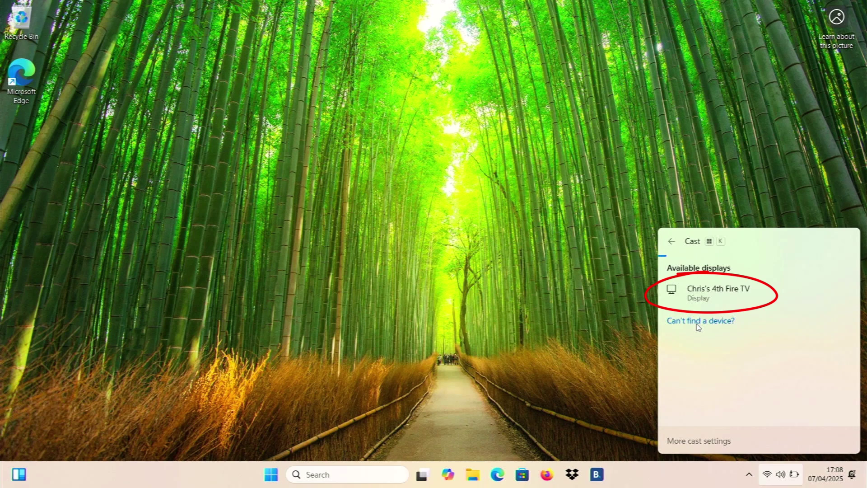
{"action": "left_click", "coordinate": [702, 293]}
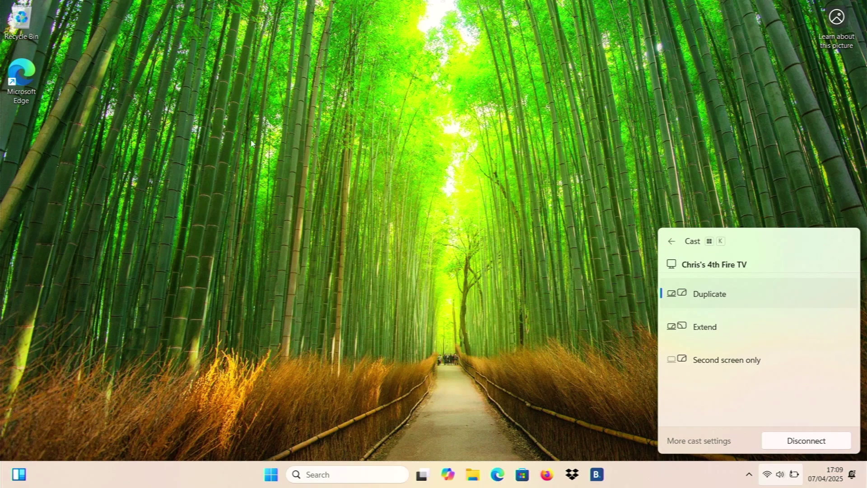
Step: Close the Cast panel, search YouTube for the presenter's name and open their channel page
{"action": "left_click", "coordinate": [374, 163]}
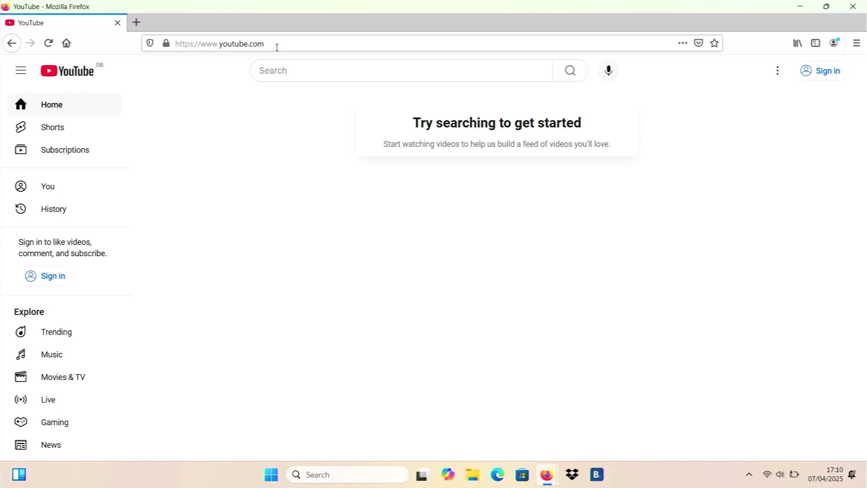
{"action": "left_click", "coordinate": [296, 81]}
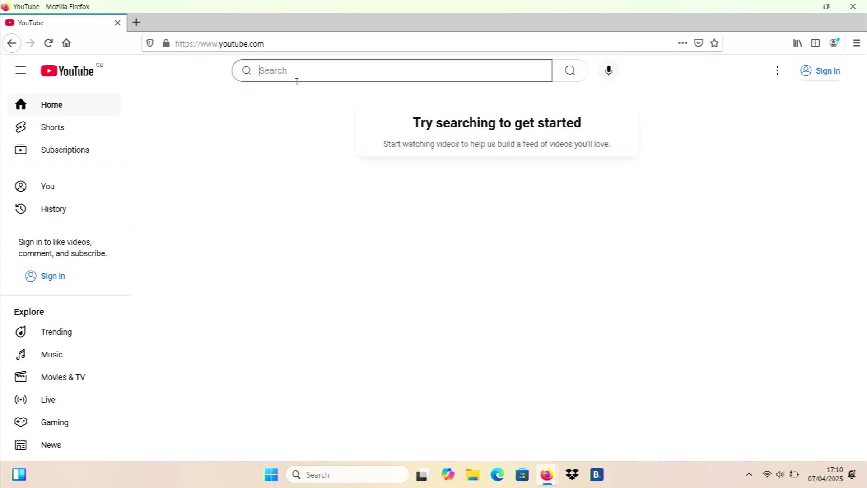
{"action": "type", "text": "ch"}
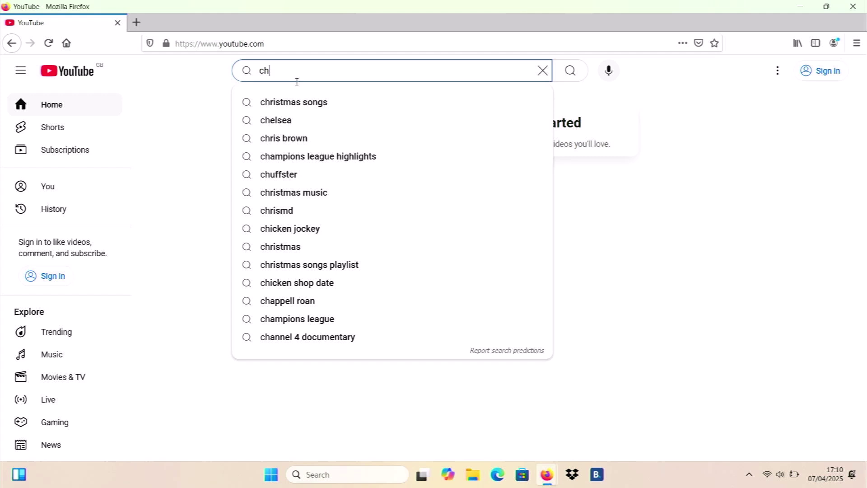
{"action": "type", "text": "risrwai"}
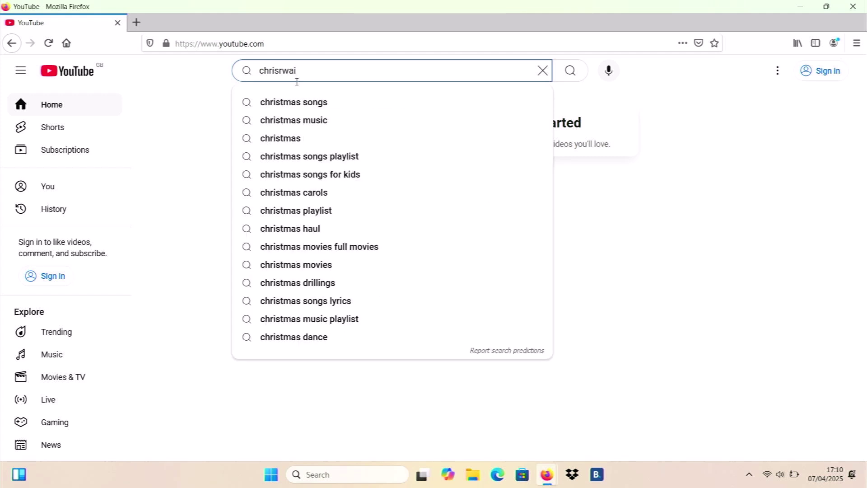
{"action": "key", "text": "alt+Left"}
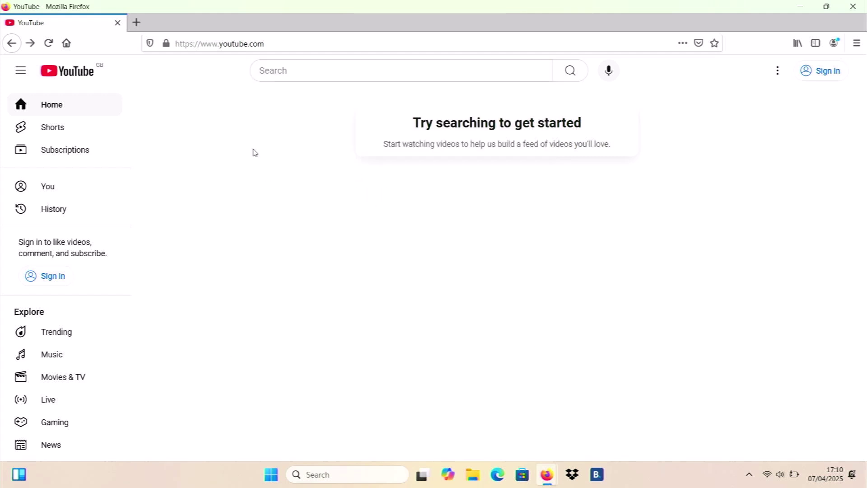
{"action": "left_click", "coordinate": [282, 70]}
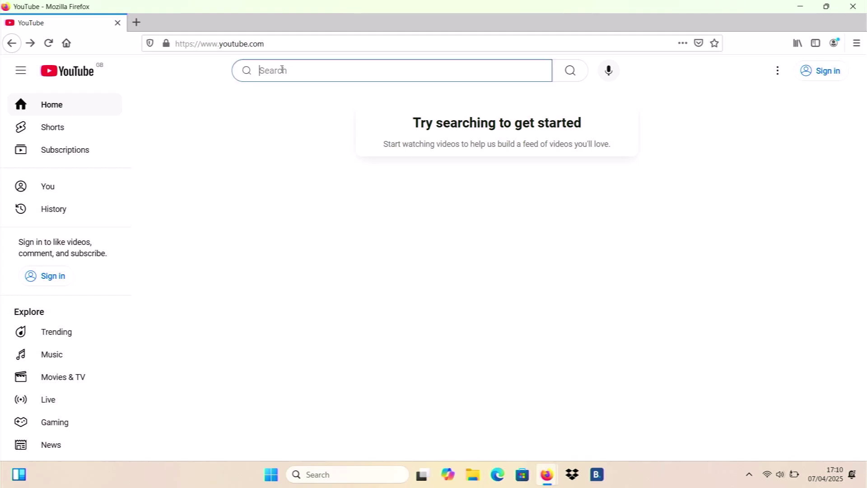
{"action": "type", "text": "chris"}
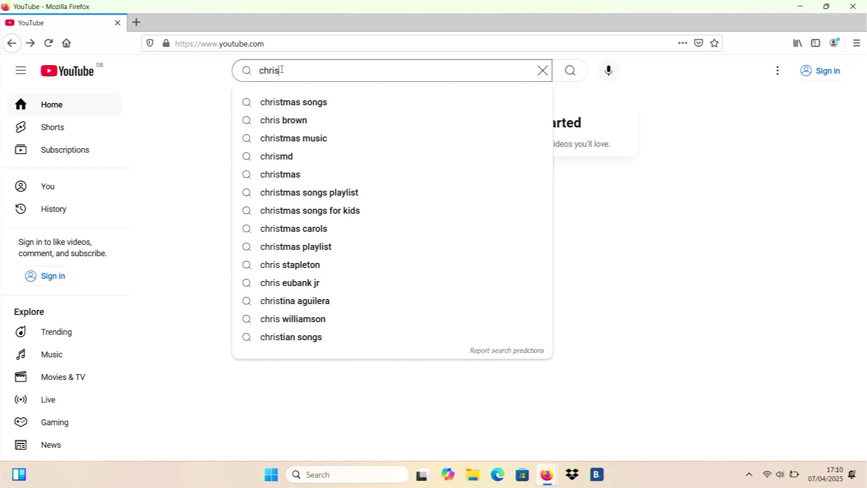
{"action": "type", "text": " waite"}
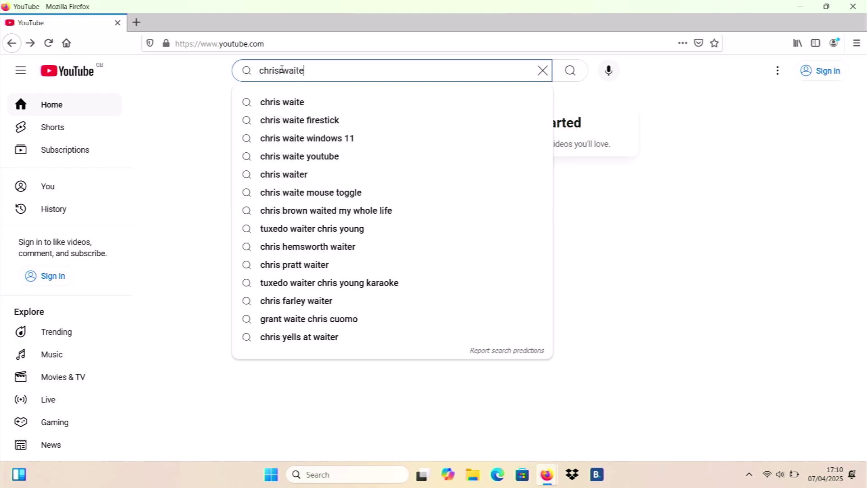
{"action": "key", "text": "Return"}
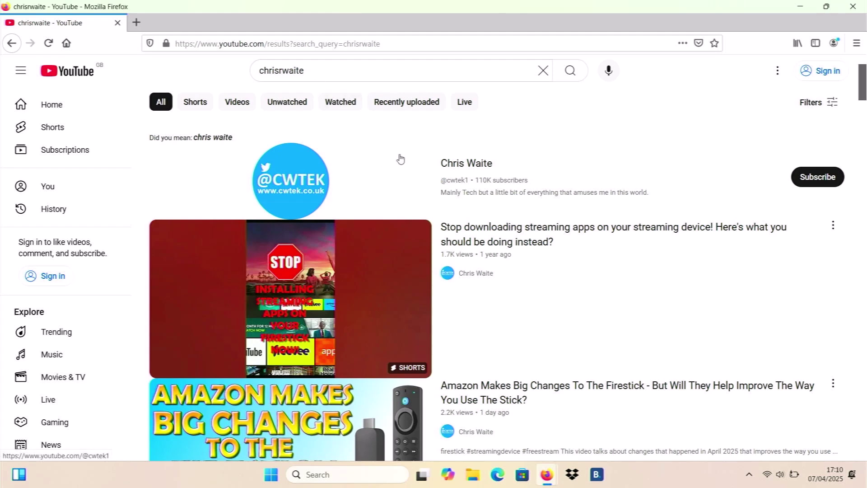
{"action": "left_click", "coordinate": [444, 167]}
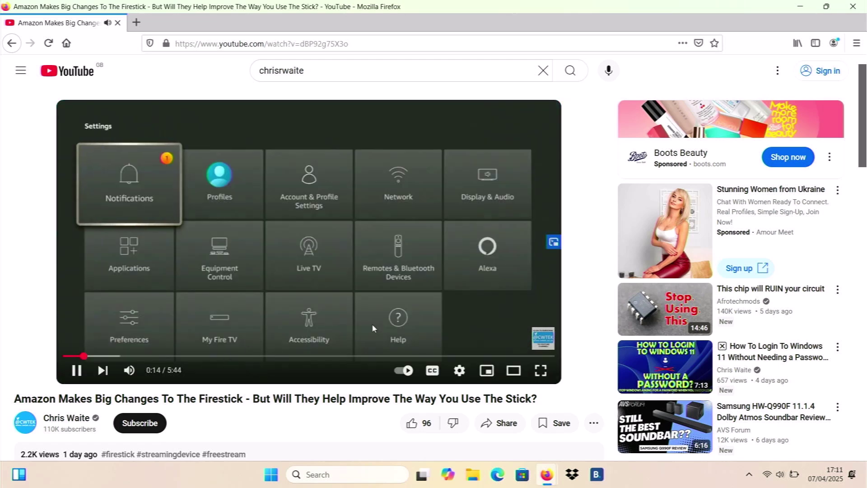
Step: Switch the 'Amazon Makes Big Changes To The Firestick' video to full screen
{"action": "left_click", "coordinate": [541, 370]}
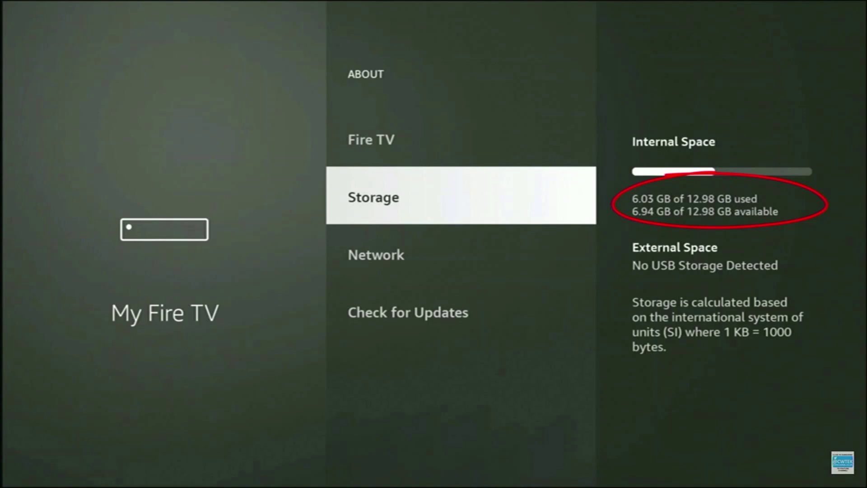
Step: Exit Display Mirroring on the Fire TV, confirming Yes at the exit prompt
{"action": "key", "text": "Escape"}
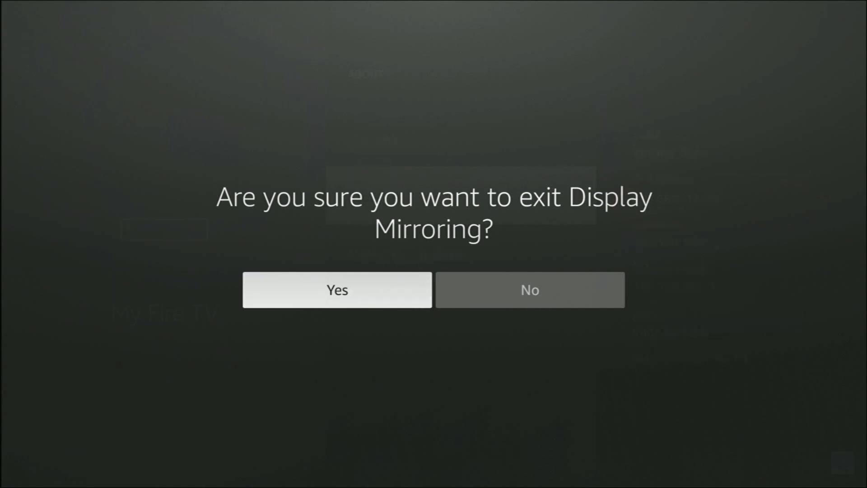
{"action": "key", "text": "Return"}
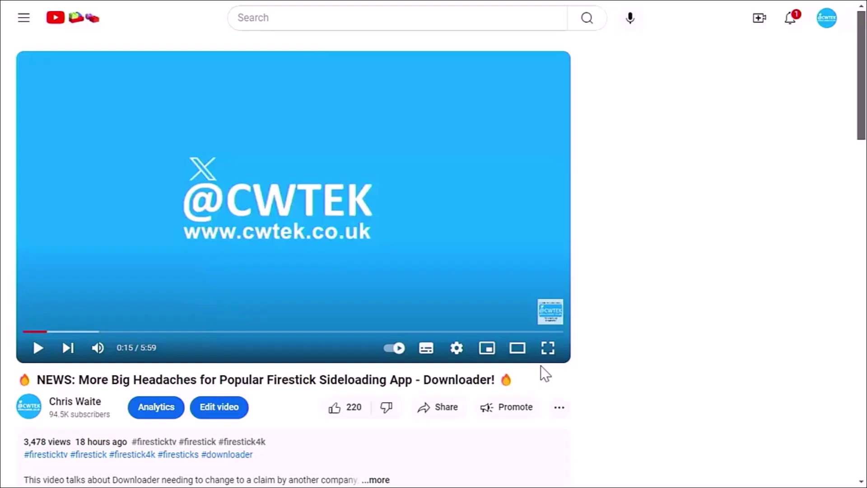
Step: Try a £75.00 Super Thanks amount, then close the window without buying
{"action": "left_click", "coordinate": [559, 408]}
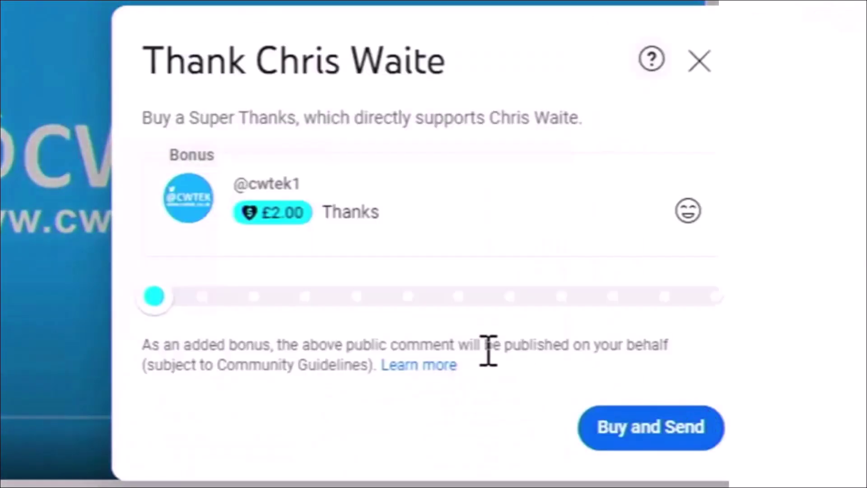
{"action": "left_click_drag", "start_coordinate": [153, 296], "coordinate": [501, 303]}
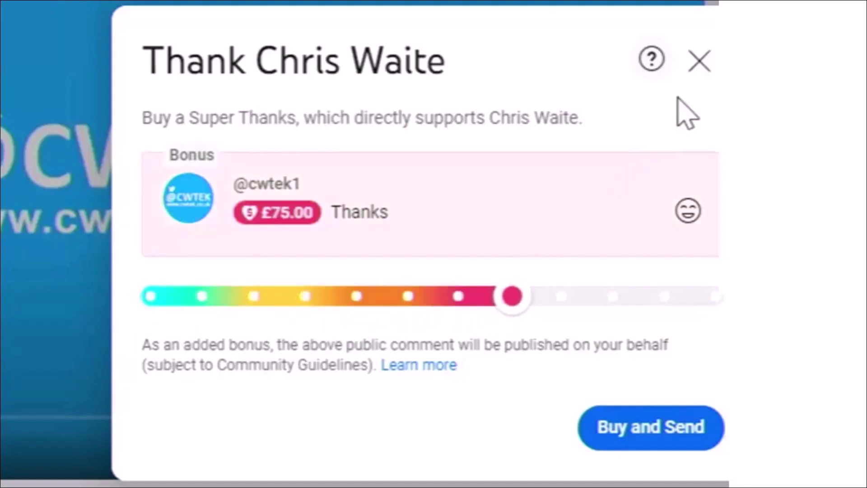
{"action": "left_click", "coordinate": [699, 61]}
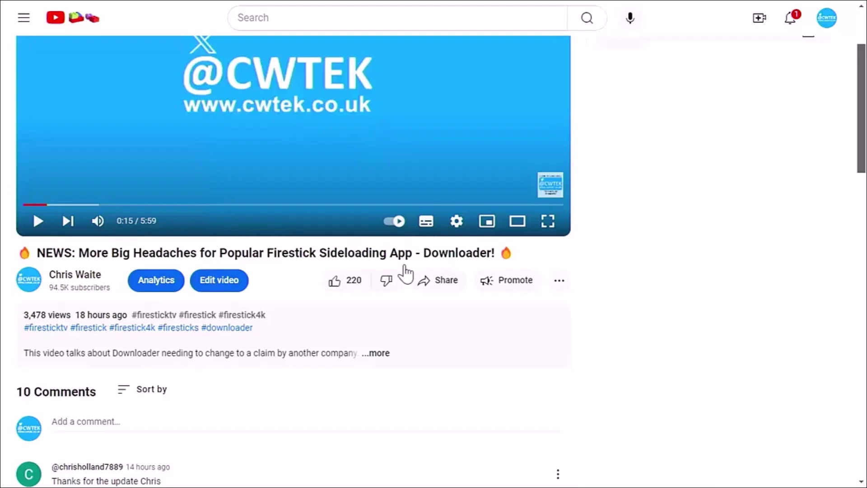
Step: Expand the video description and scroll through its full text
{"action": "left_click", "coordinate": [378, 357]}
{"action": "scroll", "coordinate": [380, 354], "scroll_direction": "down", "scroll_amount": 4}
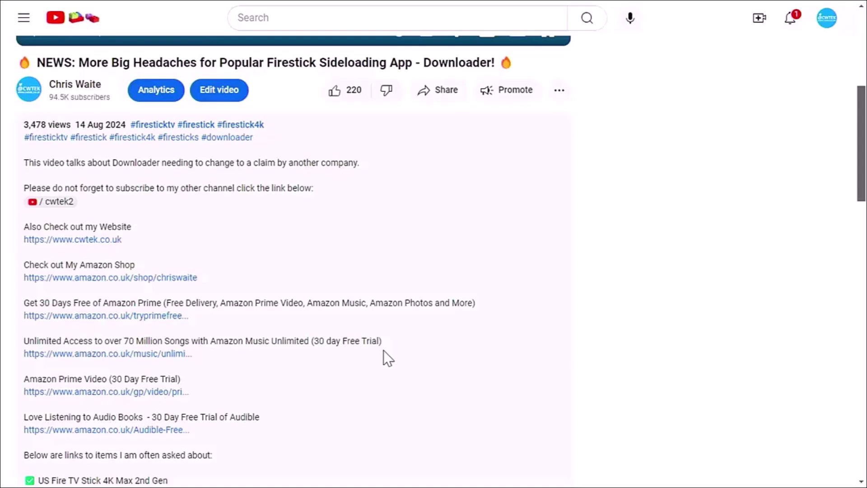
{"action": "scroll", "coordinate": [384, 350], "scroll_direction": "down", "scroll_amount": 2}
{"action": "scroll", "coordinate": [383, 351], "scroll_direction": "down", "scroll_amount": 3}
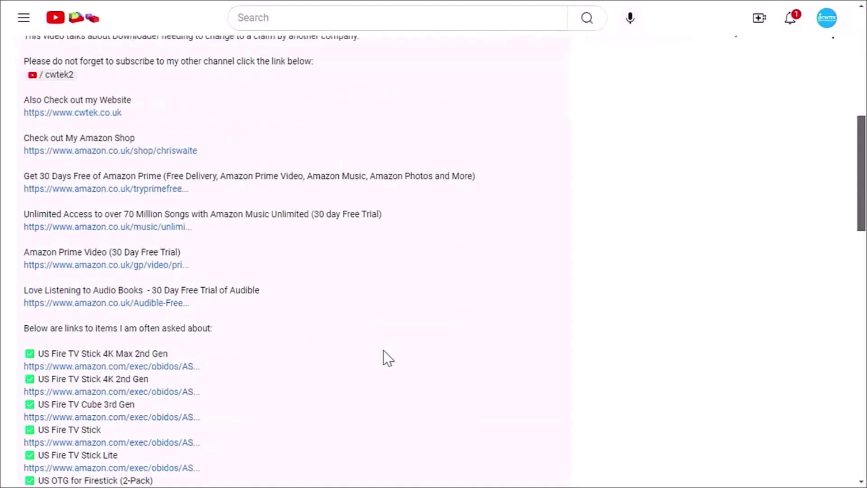
{"action": "scroll", "coordinate": [384, 350], "scroll_direction": "up", "scroll_amount": 3}
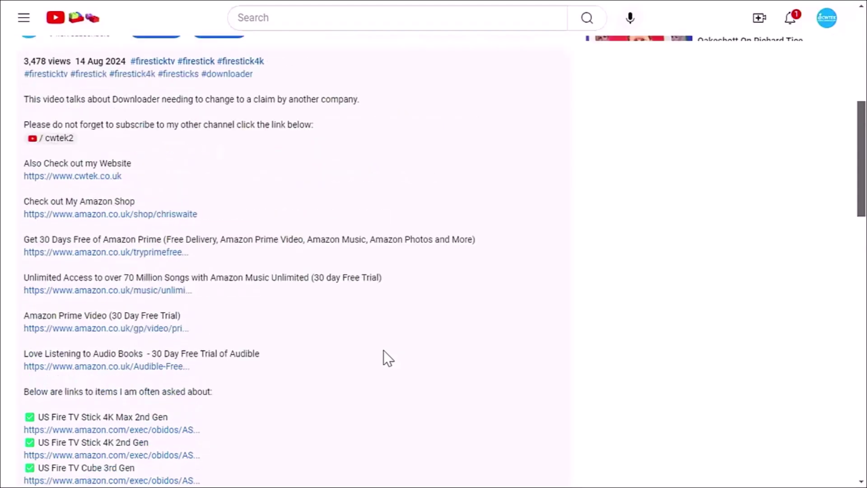
{"action": "scroll", "coordinate": [383, 351], "scroll_direction": "up", "scroll_amount": 5}
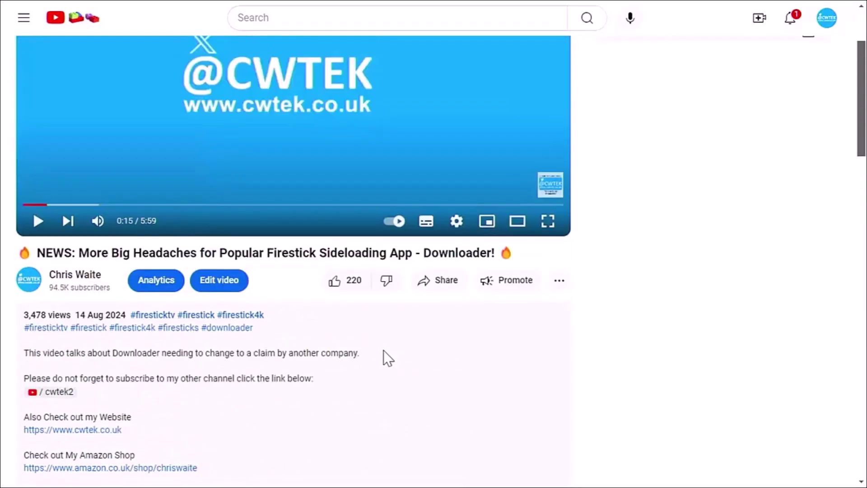
Step: Reopen Super Thanks, try a £15.00 amount and close without buying
{"action": "left_click", "coordinate": [558, 281]}
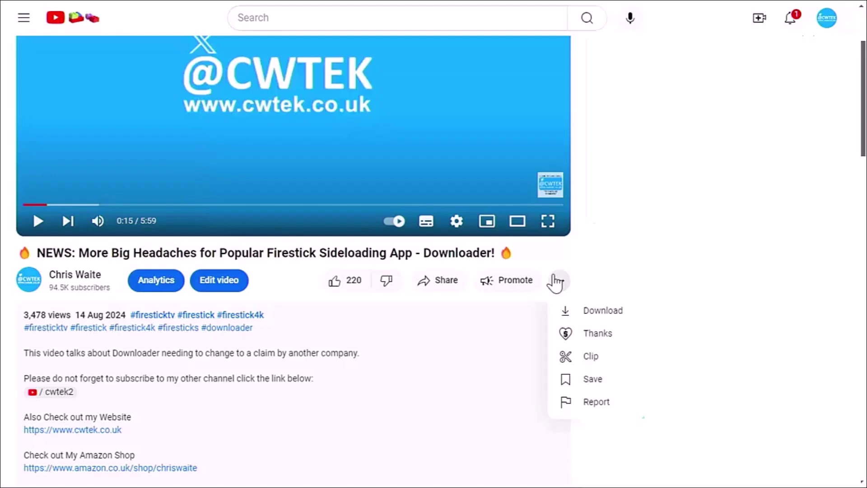
{"action": "left_click", "coordinate": [583, 339]}
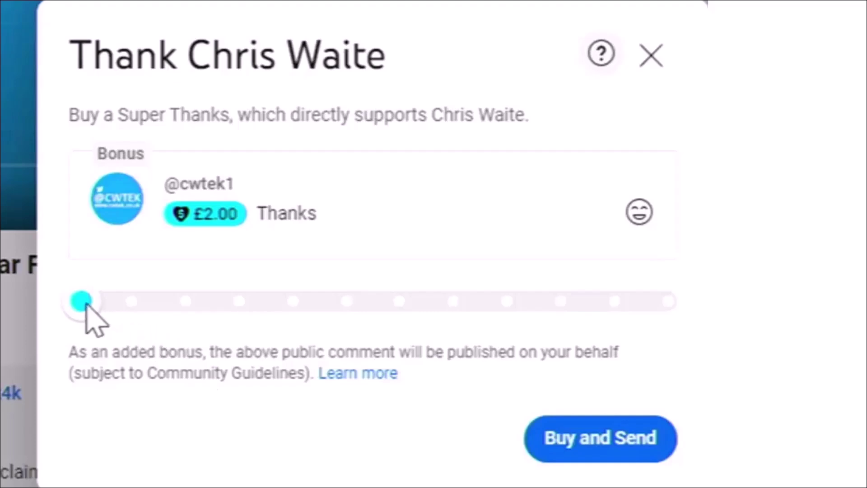
{"action": "left_click_drag", "start_coordinate": [87, 305], "coordinate": [307, 310]}
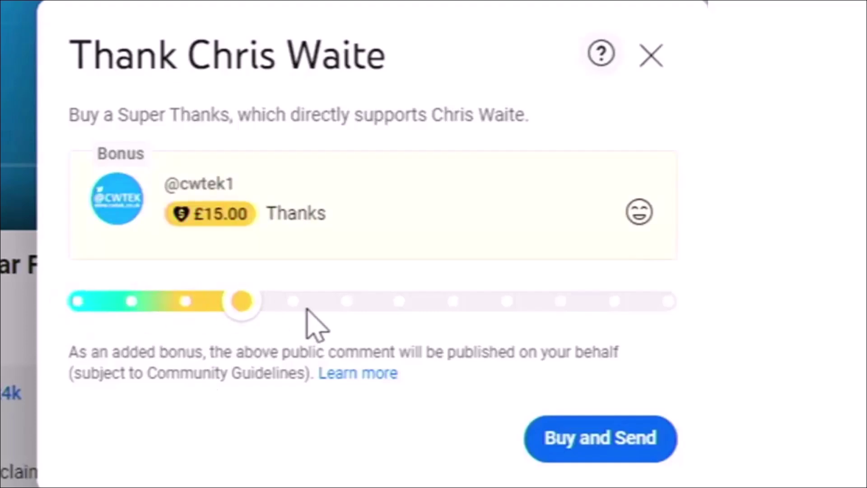
{"action": "left_click", "coordinate": [660, 59]}
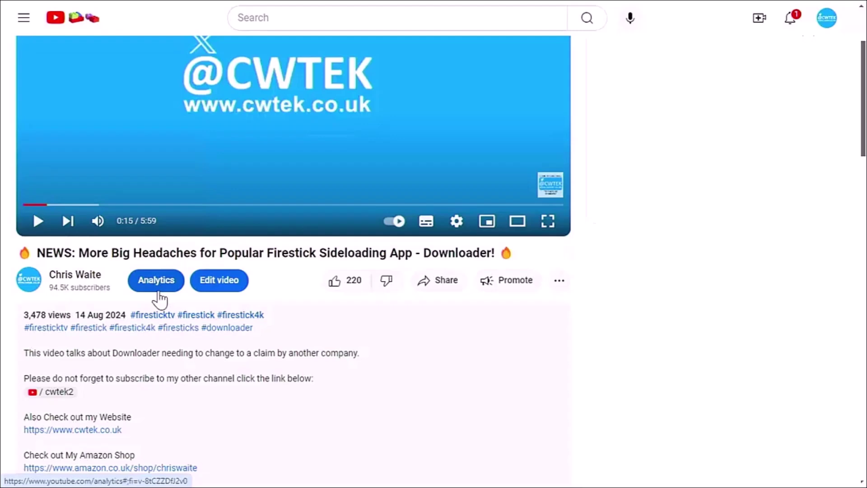
{"action": "left_click", "coordinate": [37, 284]}
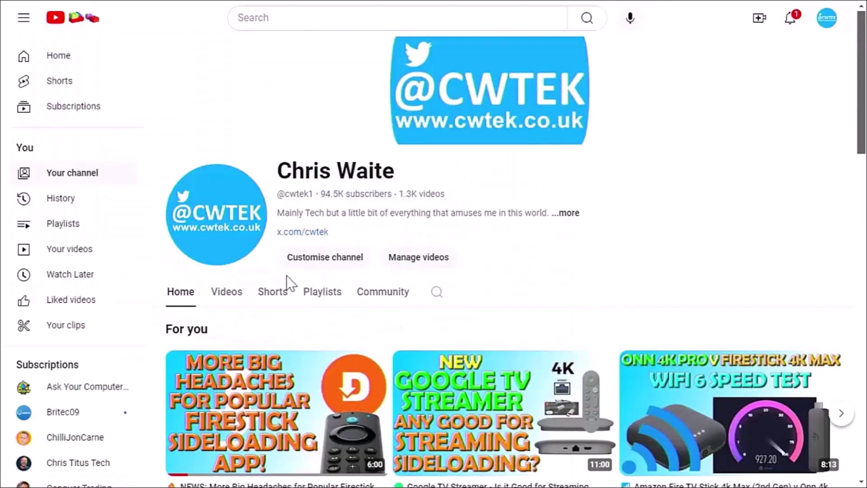
{"action": "scroll", "coordinate": [472, 289], "scroll_direction": "down", "scroll_amount": 7}
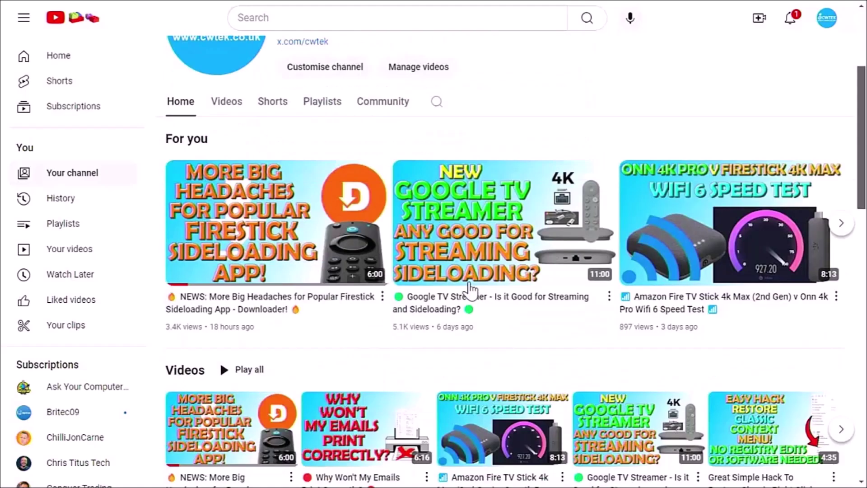
{"action": "scroll", "coordinate": [470, 292], "scroll_direction": "down", "scroll_amount": 4}
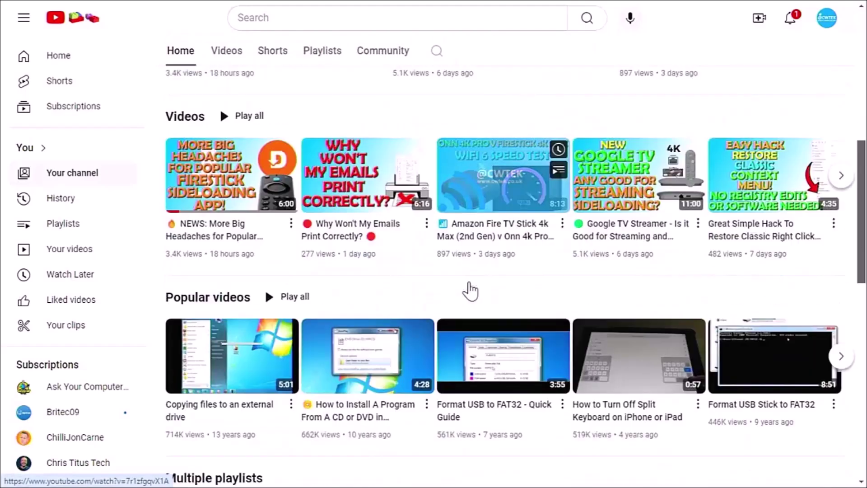
{"action": "scroll", "coordinate": [470, 289], "scroll_direction": "down", "scroll_amount": 6}
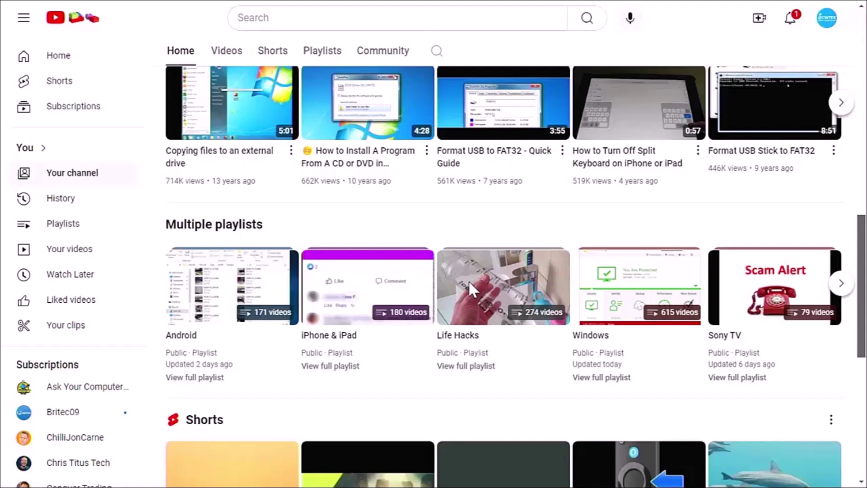
{"action": "scroll", "coordinate": [470, 289], "scroll_direction": "down", "scroll_amount": 4}
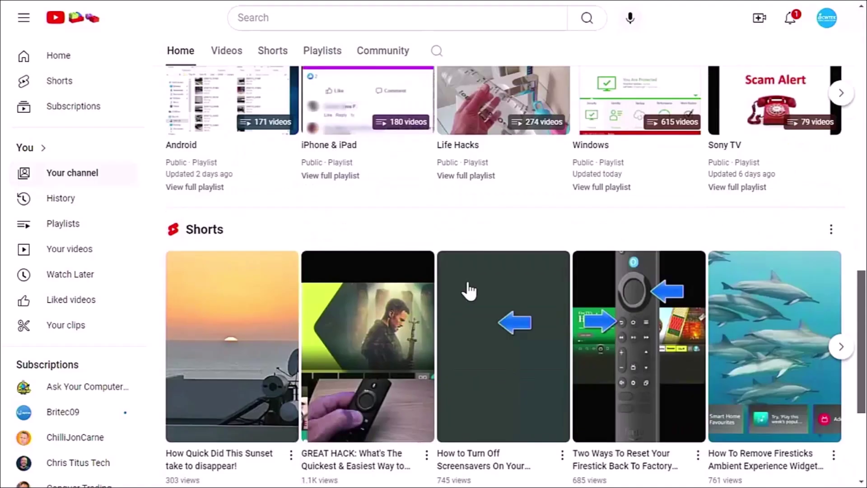
{"action": "scroll", "coordinate": [470, 289], "scroll_direction": "down", "scroll_amount": 3}
{"action": "scroll", "coordinate": [470, 292], "scroll_direction": "down", "scroll_amount": 1}
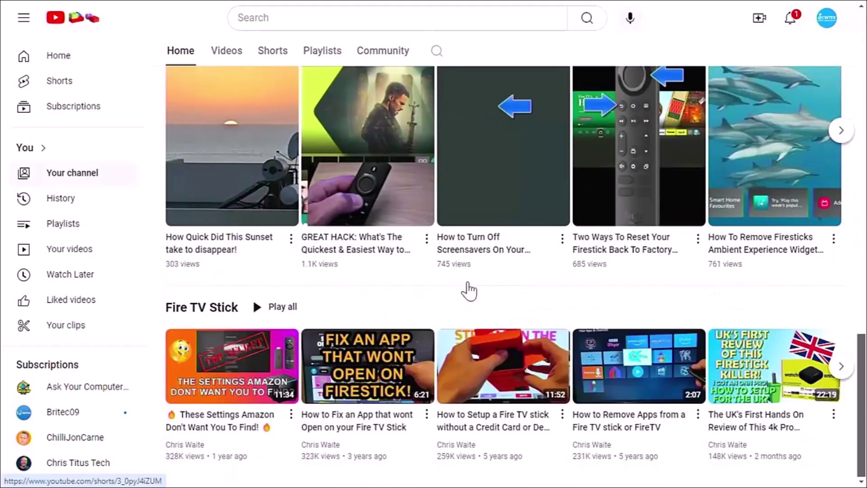
{"action": "scroll", "coordinate": [468, 289], "scroll_direction": "up", "scroll_amount": 6}
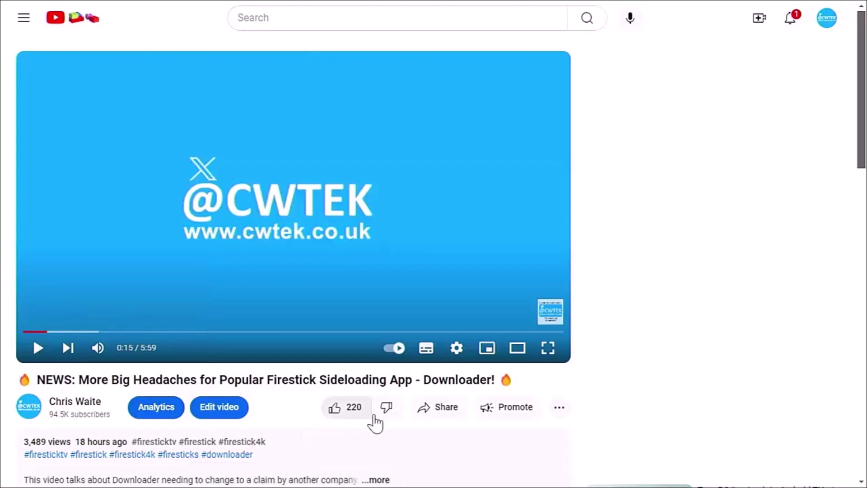
Step: Open the Share dialog for the Downloader news video to get its short link
{"action": "left_click", "coordinate": [422, 409]}
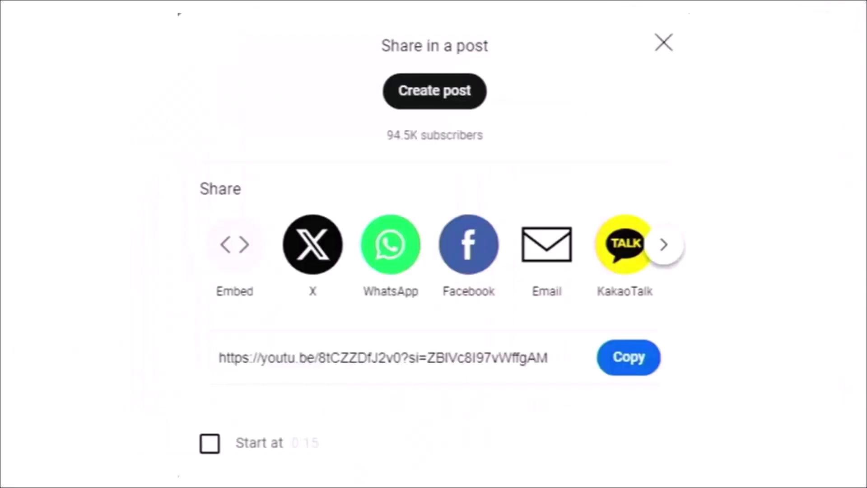